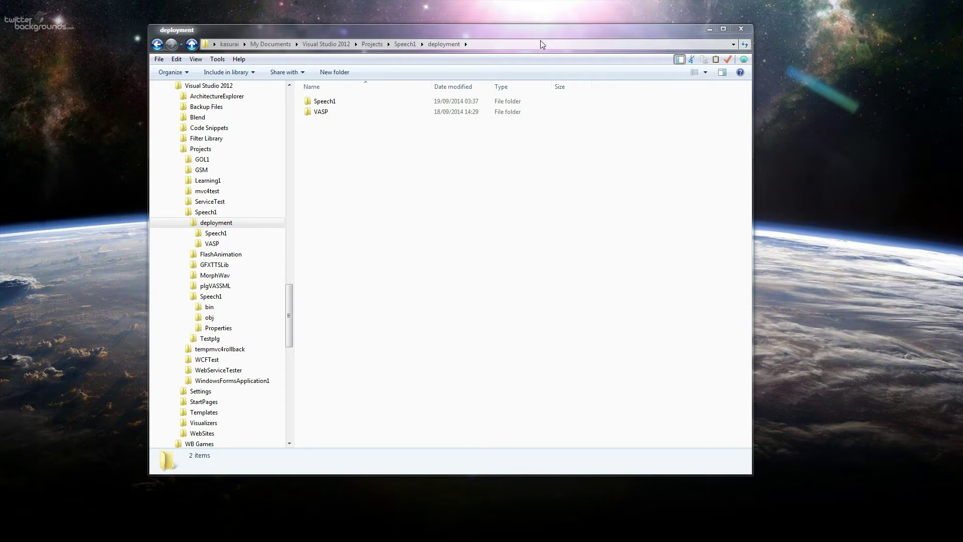
# Step: Open the VASP folder inside deployment to view the plugin files
pyautogui.moveTo(527, 31); pyautogui.dragTo(697, 21)
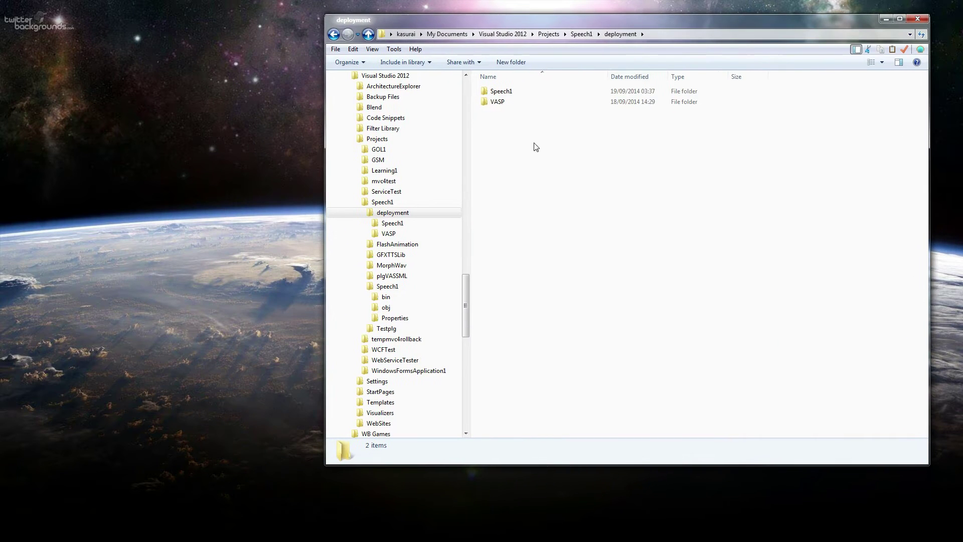
pyautogui.click(486, 104)
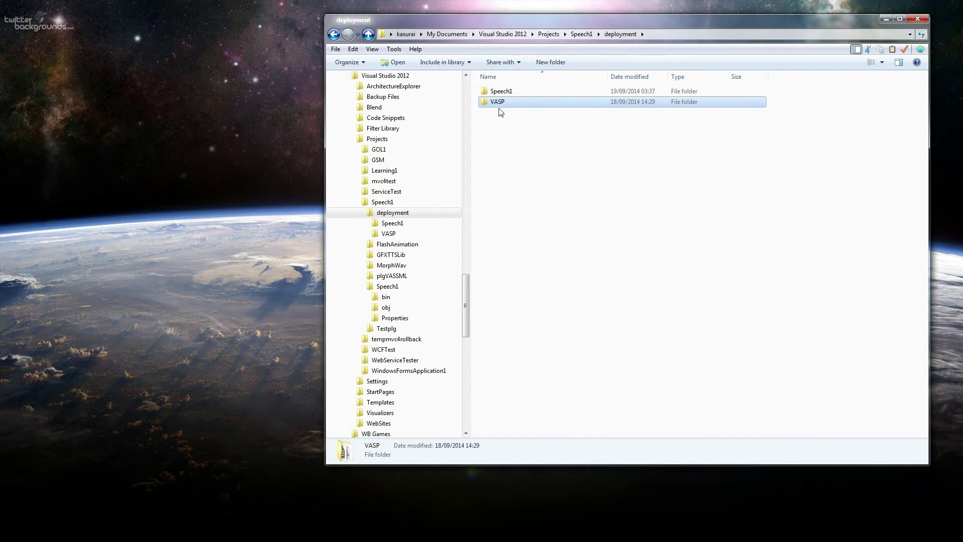
pyautogui.moveTo(499, 109)
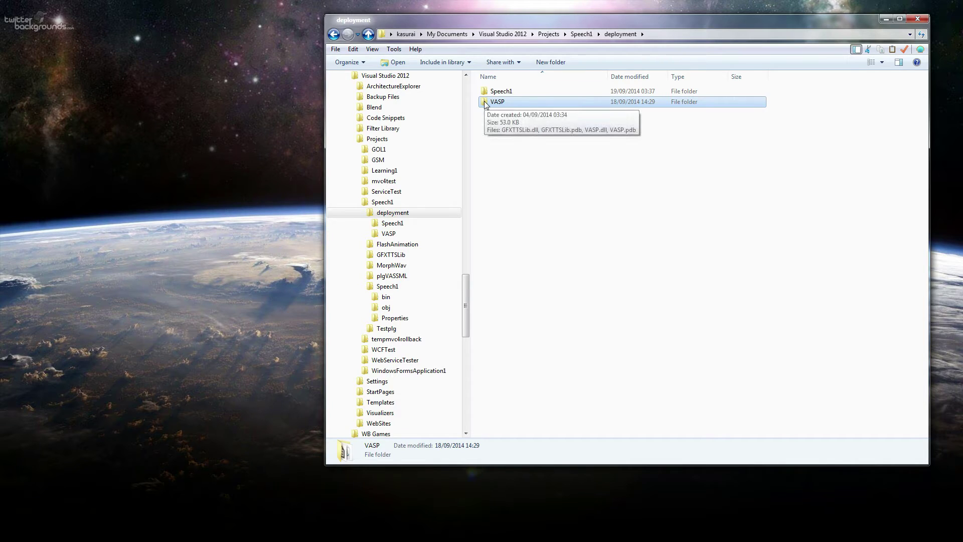
pyautogui.doubleClick(486, 105)
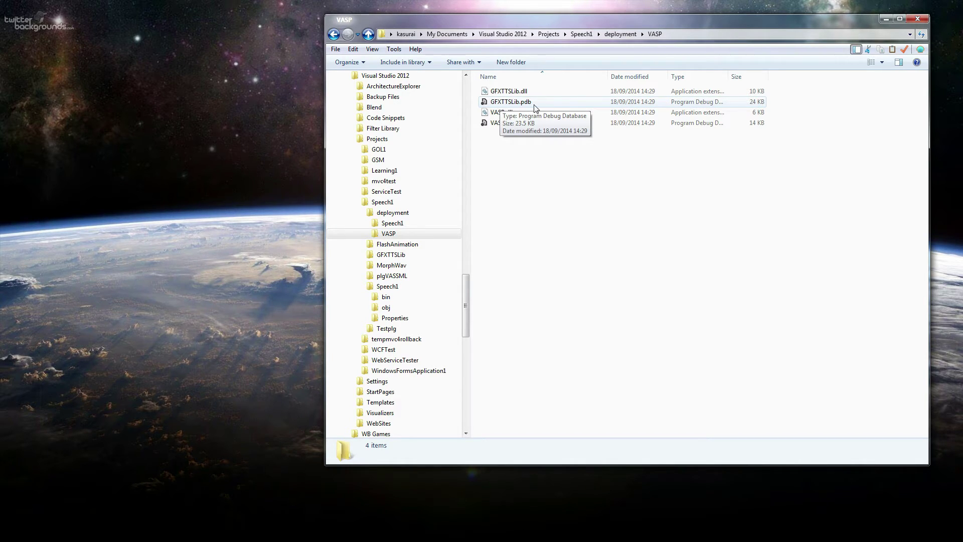
# Step: Open the Speech1 folder inside deployment and launch Speech1.exe
pyautogui.click(621, 34)
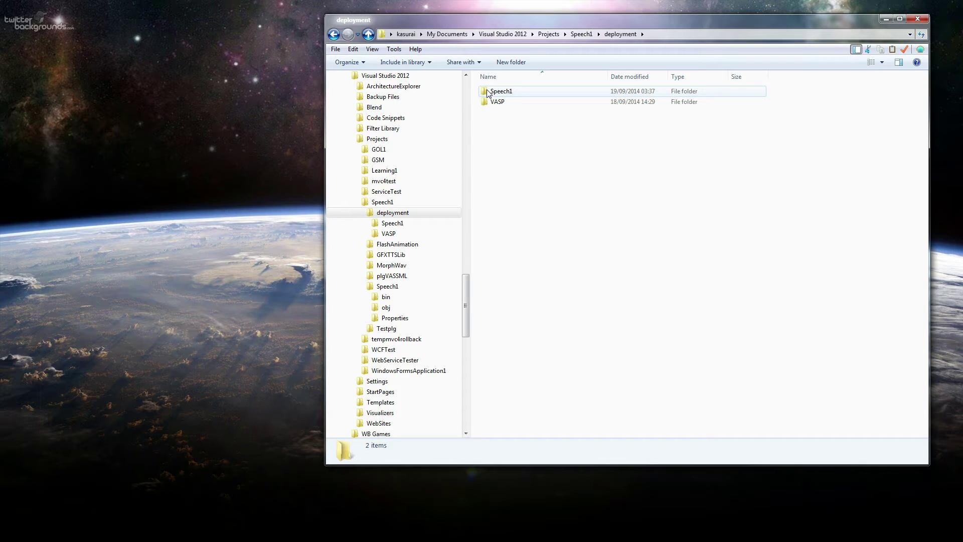
pyautogui.doubleClick(497, 92)
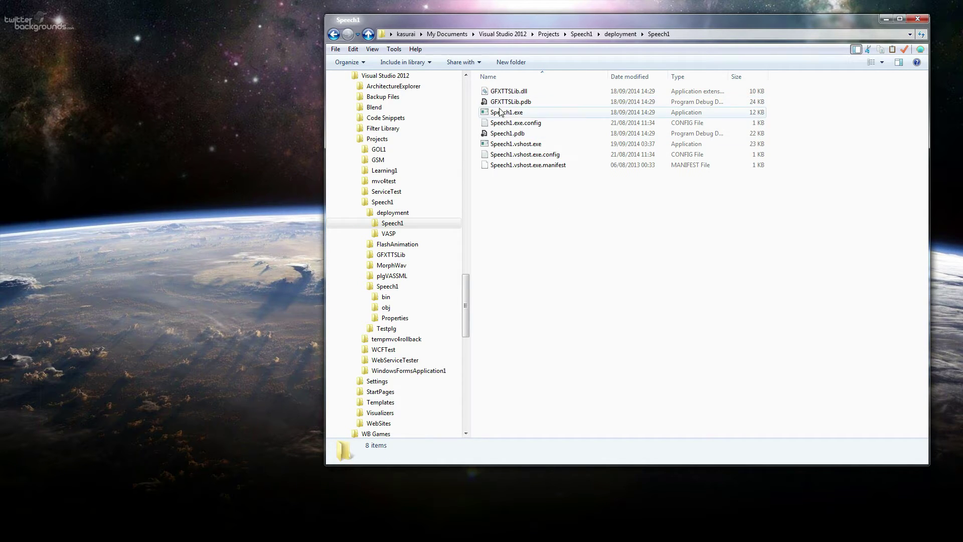
pyautogui.click(495, 114)
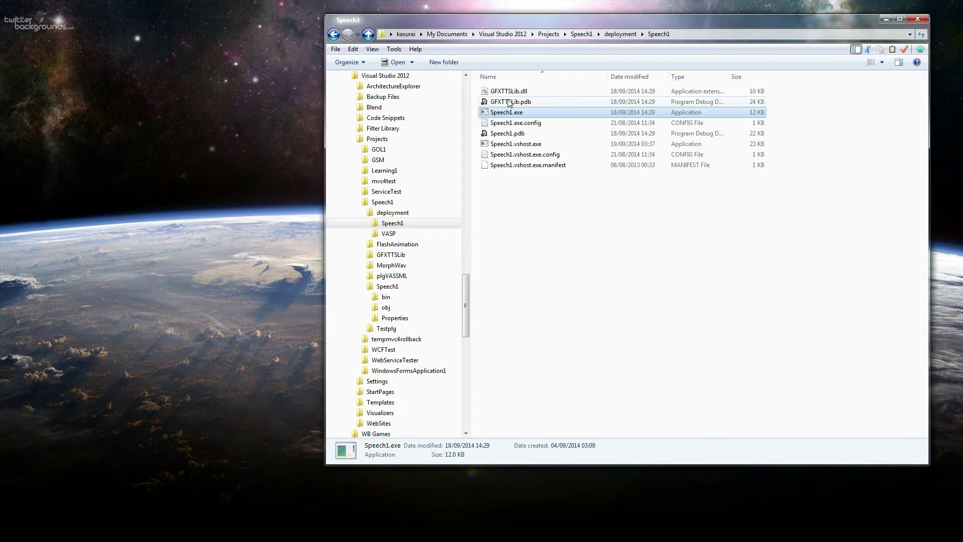
pyautogui.doubleClick(486, 113)
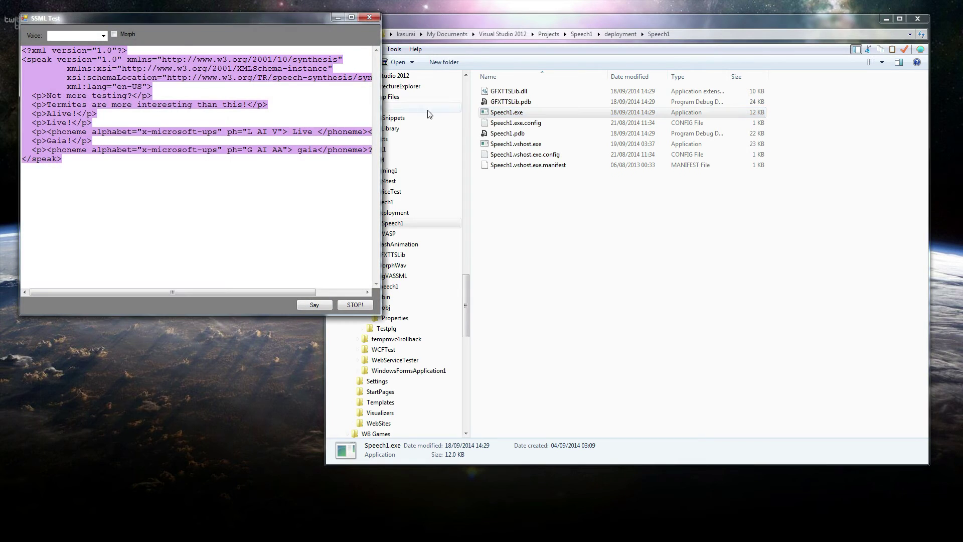
pyautogui.moveTo(173, 18); pyautogui.dragTo(420, 76)
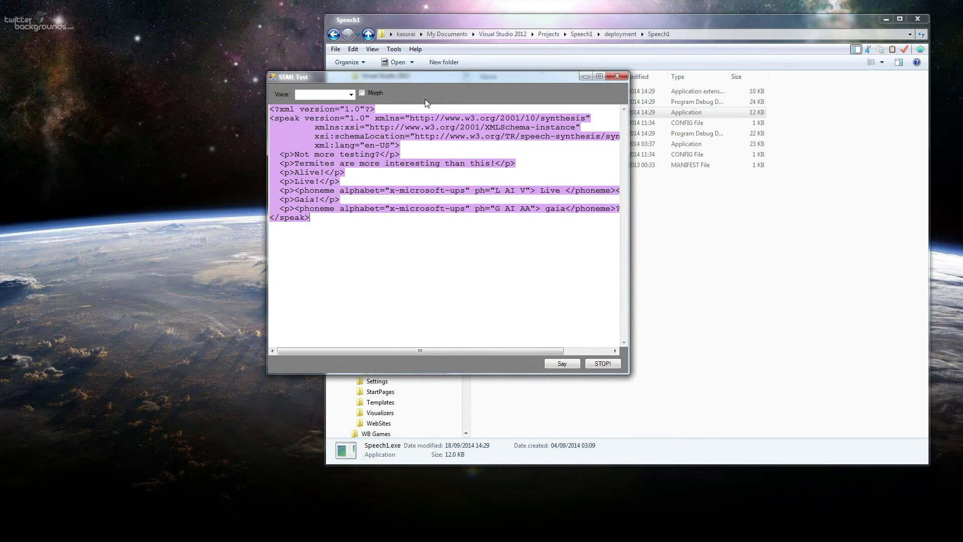
# Step: Have SSML Test speak the entire sample SSML text
pyautogui.click(349, 208)
pyautogui.moveTo(328, 218); pyautogui.dragTo(269, 108)
pyautogui.click(563, 365)
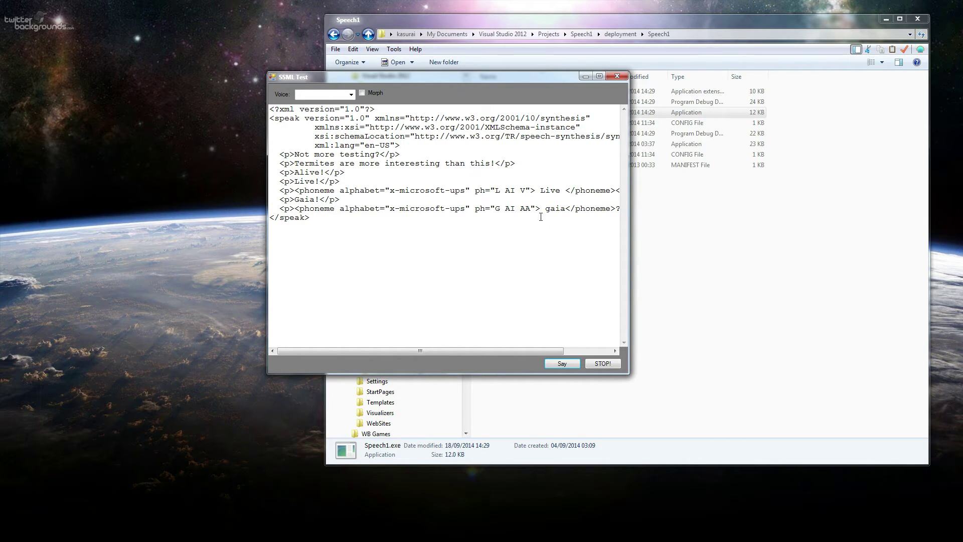
# Step: Examine the SSML phoneme elements, including the x-microsoft-ups alphabet and the ph values for Live and gaia
pyautogui.click(316, 216)
pyautogui.moveTo(529, 192); pyautogui.dragTo(495, 191)
pyautogui.doubleClick(550, 191)
pyautogui.moveTo(464, 191); pyautogui.dragTo(391, 191)
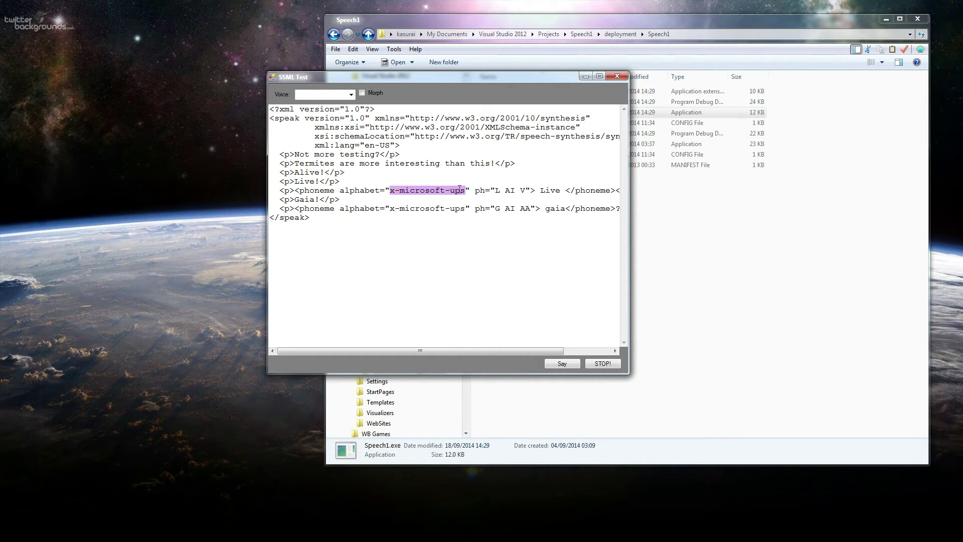
pyautogui.moveTo(495, 191); pyautogui.dragTo(524, 191)
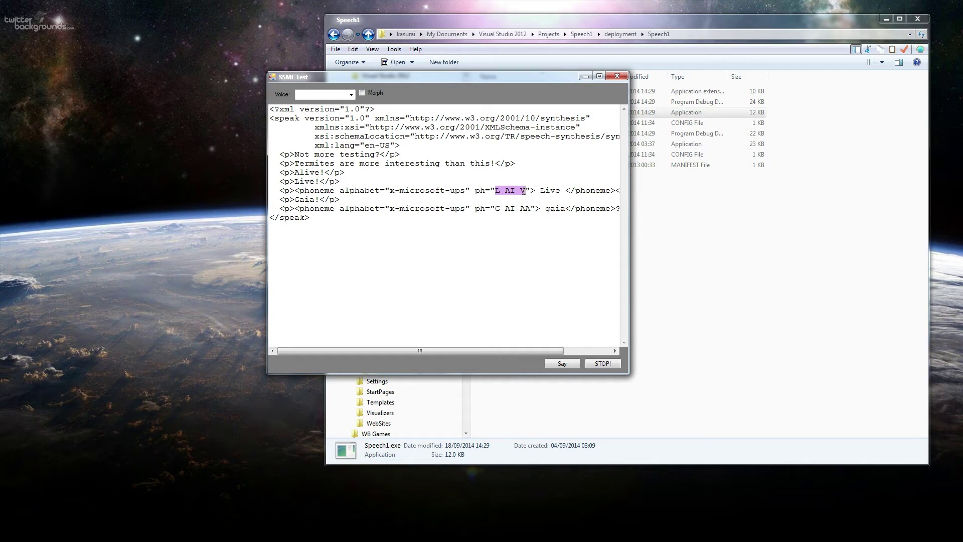
pyautogui.moveTo(530, 209); pyautogui.dragTo(497, 210)
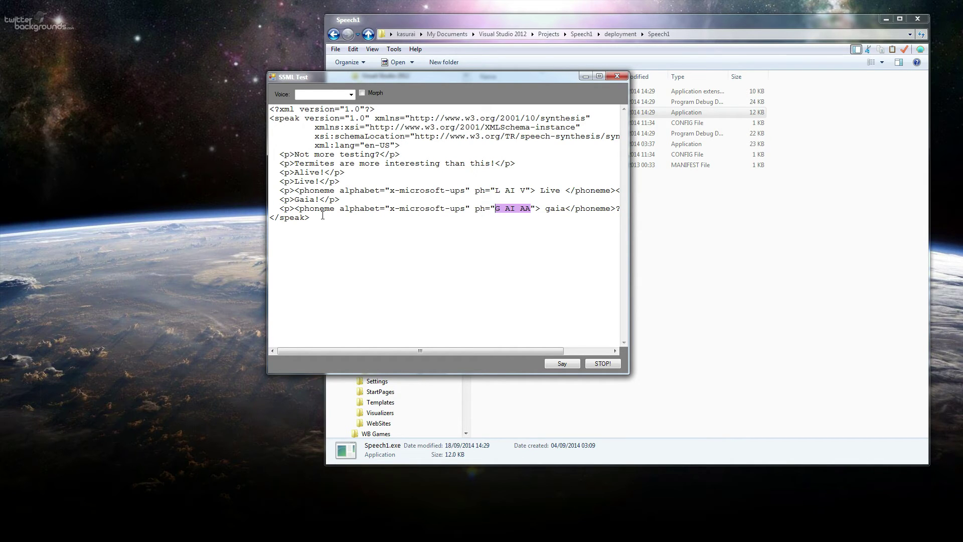
pyautogui.moveTo(323, 216); pyautogui.dragTo(270, 109)
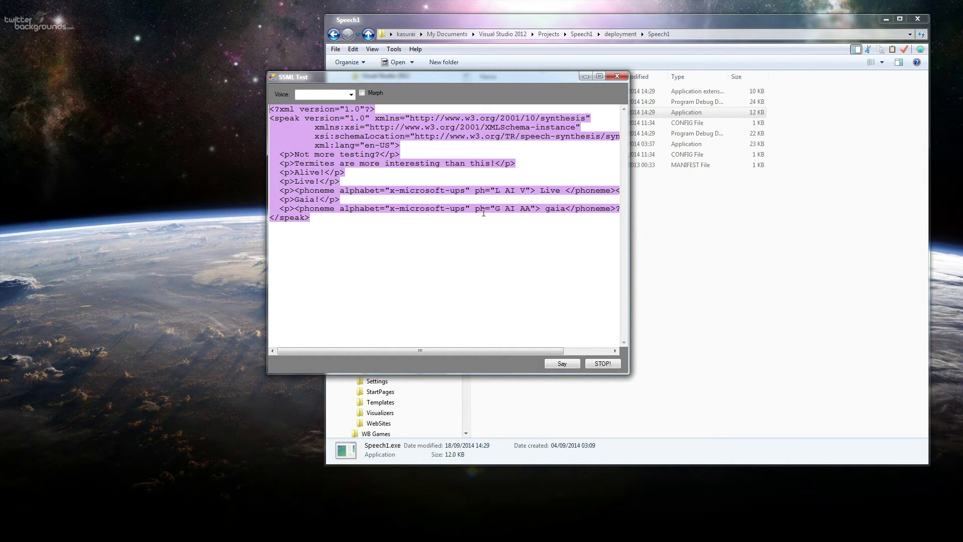
pyautogui.click(405, 178)
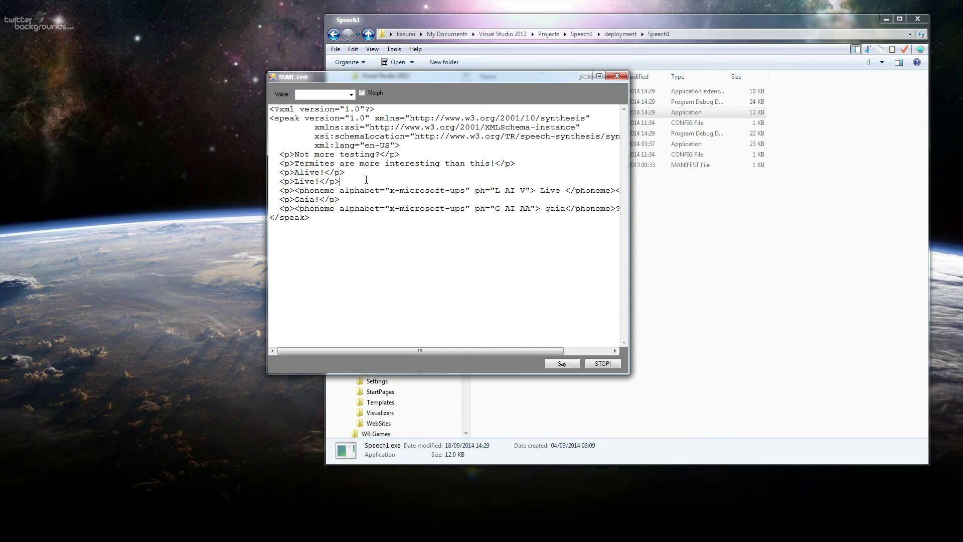
pyautogui.press('Left')
pyautogui.write('g')
pyautogui.press('BackSpace')
# Step: Try speaking the SSML with a stray "r" before the opening speak tag's name, stop playback and remove the letter
pyautogui.moveTo(440, 80); pyautogui.dragTo(372, 98)
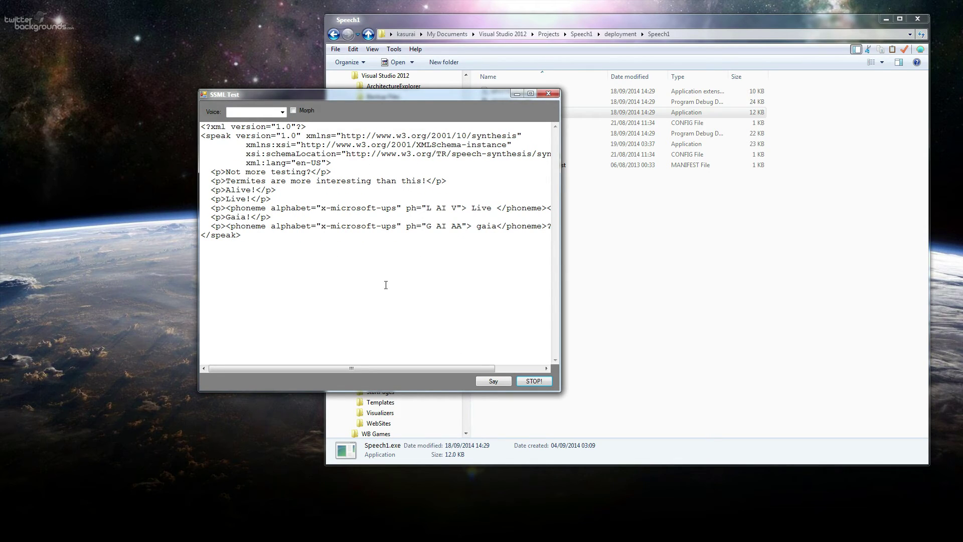
pyautogui.click(208, 127)
pyautogui.click(206, 138)
pyautogui.write('r')
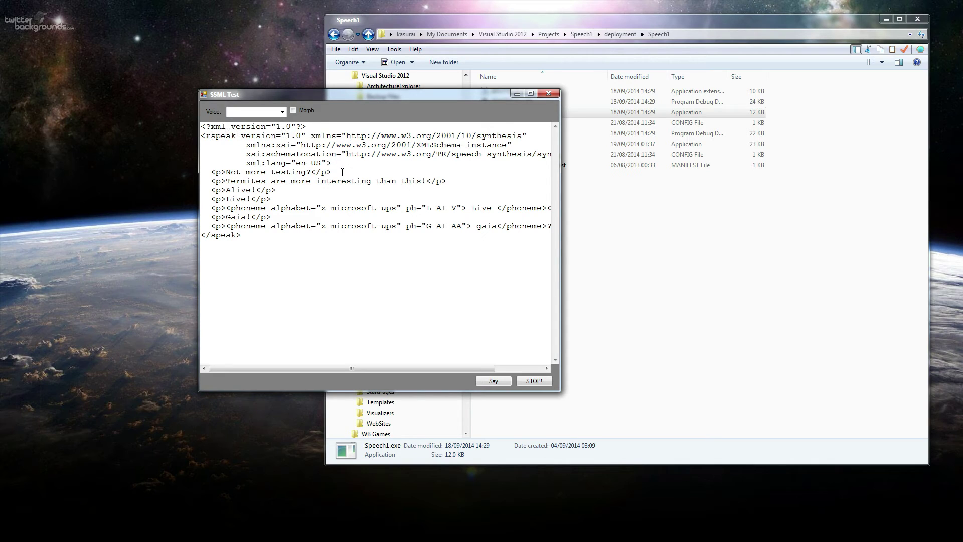
pyautogui.doubleClick(226, 136)
pyautogui.keyDown('shift'); pyautogui.click(236, 136); pyautogui.keyUp('shift')
pyautogui.click(493, 381)
pyautogui.click(530, 384)
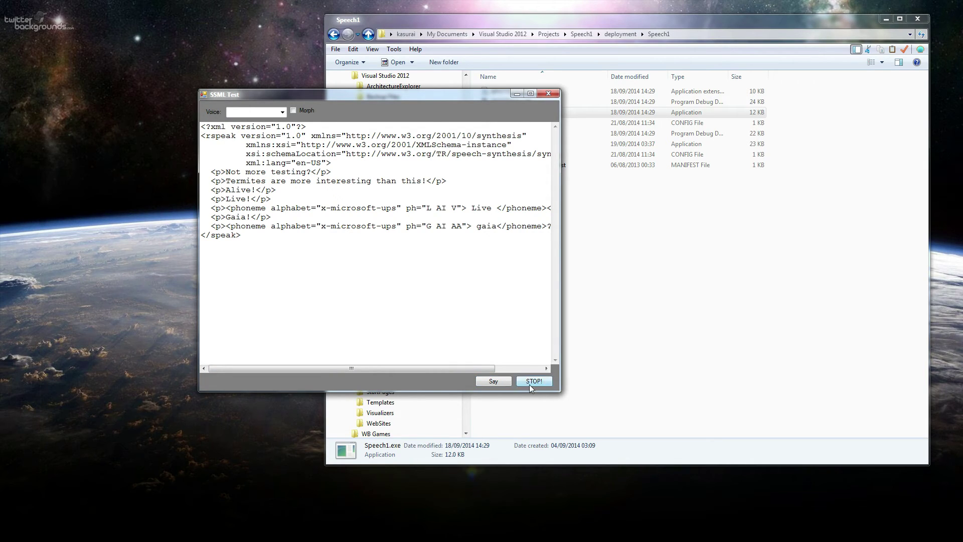
pyautogui.click(211, 136)
pyautogui.press('BackSpace')
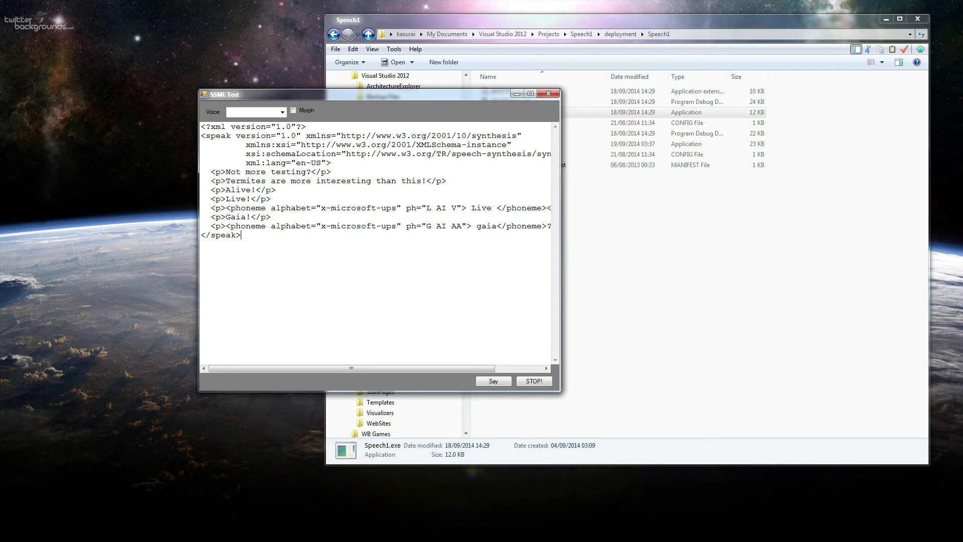
# Step: Copy the entire SSML text from SSML Test and paste it into the empty "new 6" document in Notepad++
pyautogui.hotkey('alt', 'Tab')
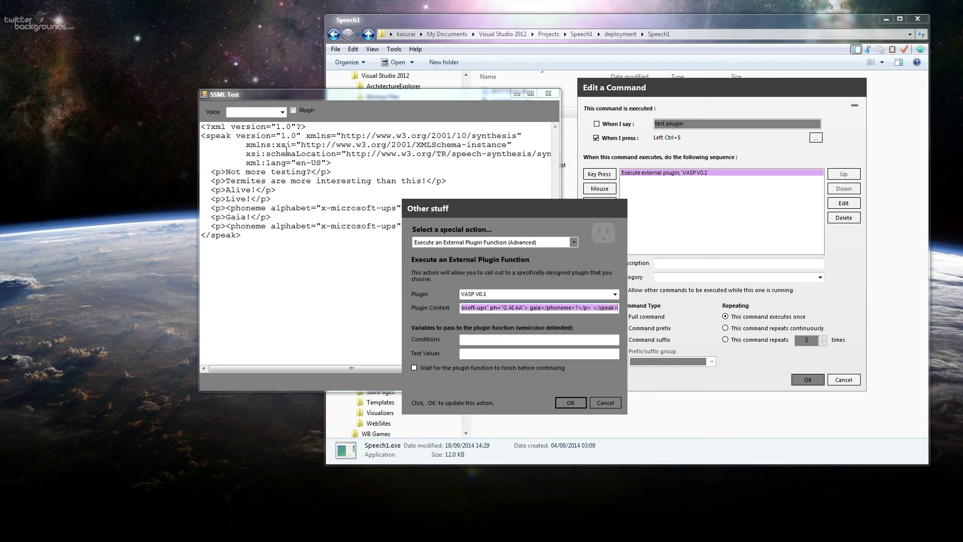
pyautogui.moveTo(247, 238); pyautogui.dragTo(189, 116)
pyautogui.hotkey('ctrl', 'c')
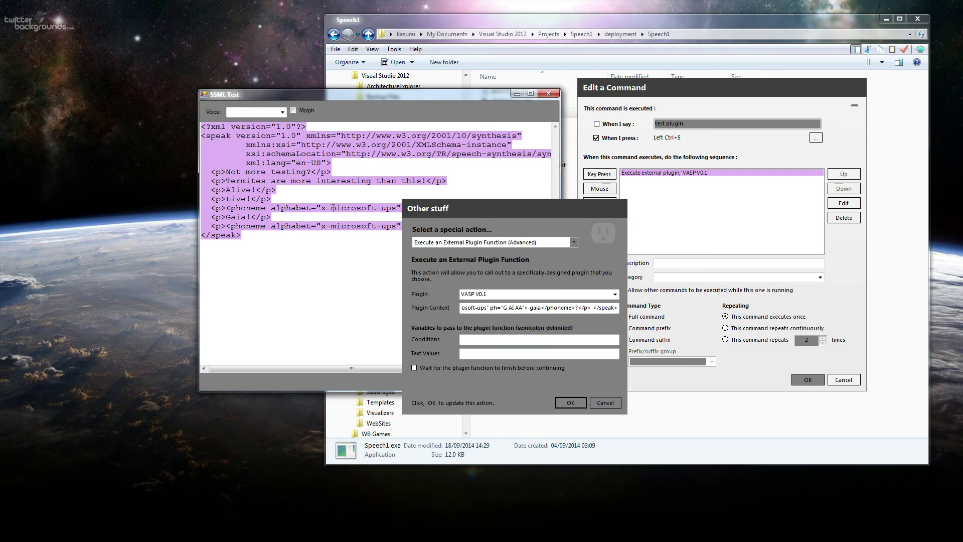
pyautogui.hotkey('alt', 'Tab')
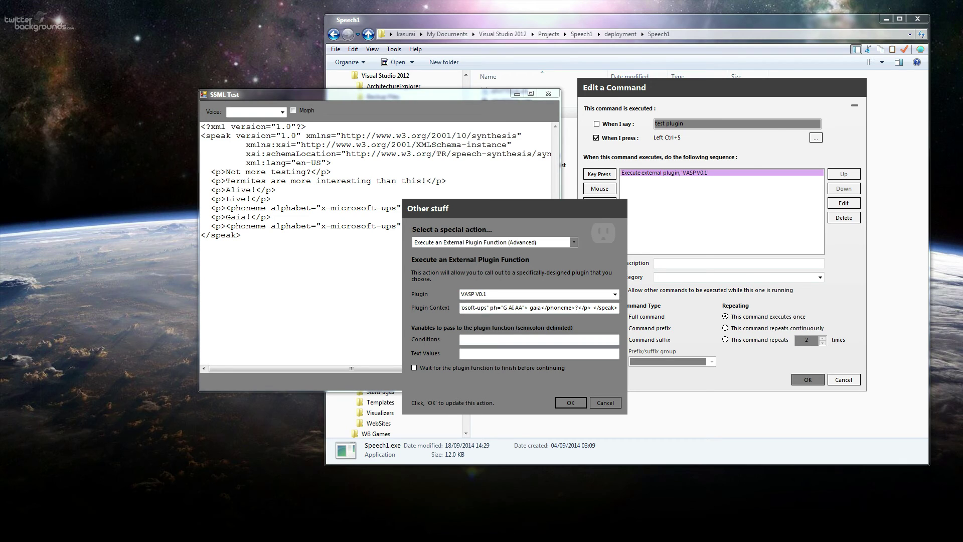
pyautogui.hotkey('alt', 'Tab')
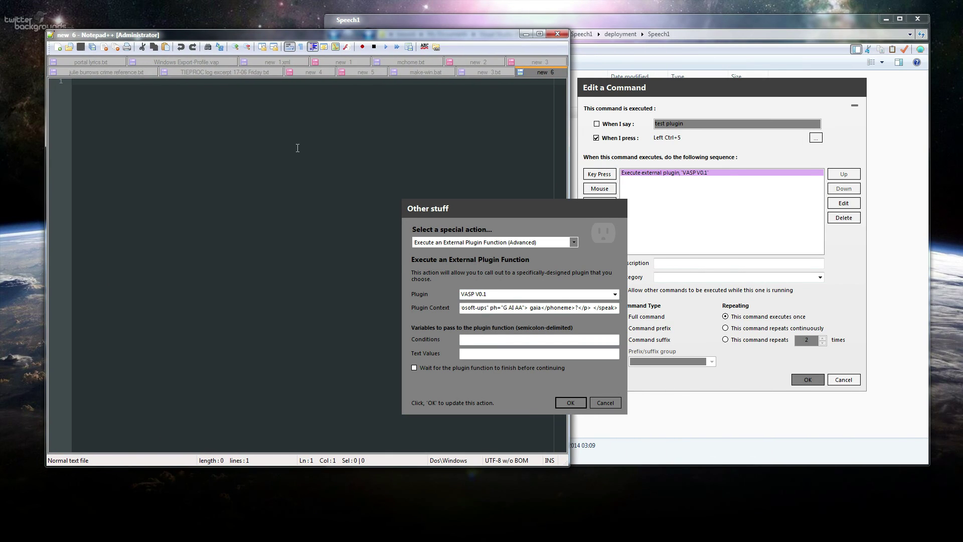
pyautogui.moveTo(493, 206); pyautogui.dragTo(735, 161)
pyautogui.click(396, 178)
pyautogui.hotkey('ctrl', 'v')
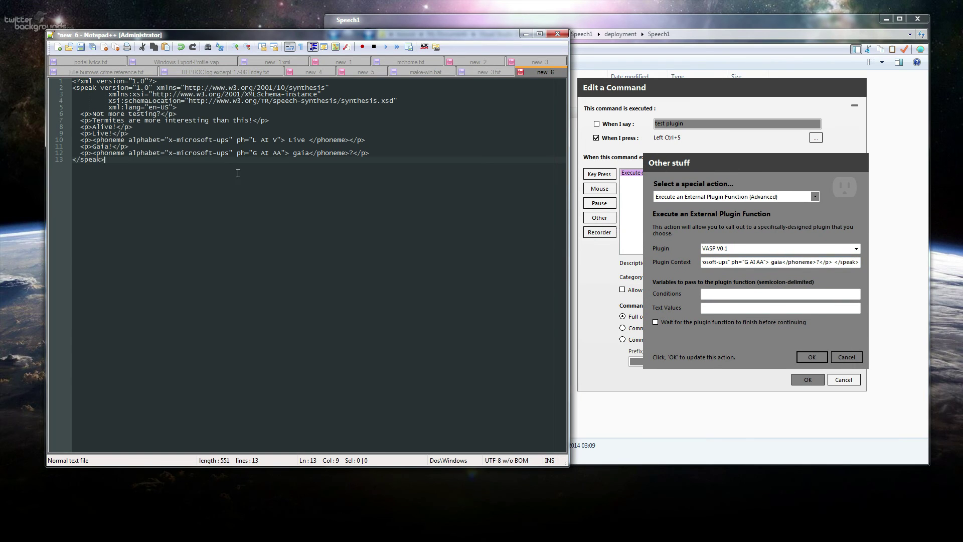
# Step: Join all the pasted SSML lines into a single line
pyautogui.hotkey('ctrl', 'a')
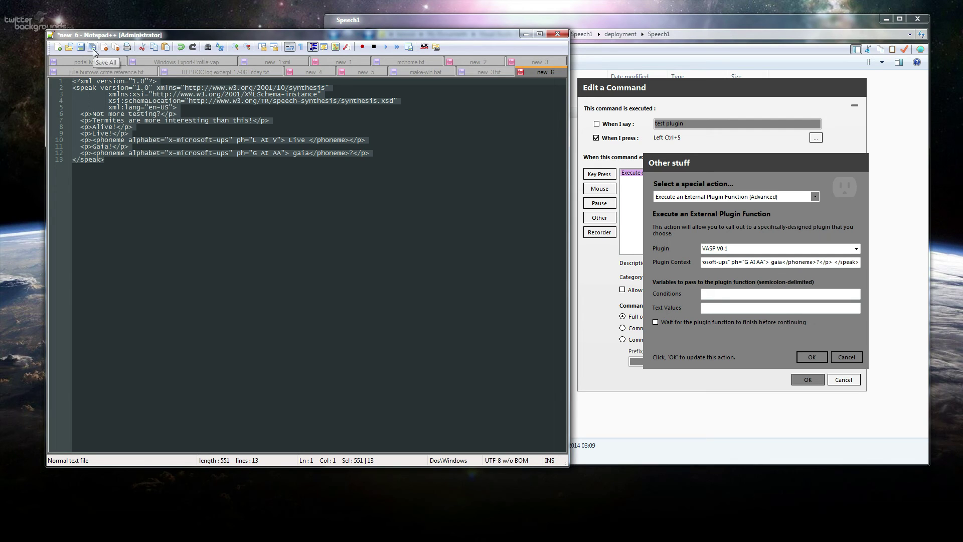
pyautogui.press('alt')
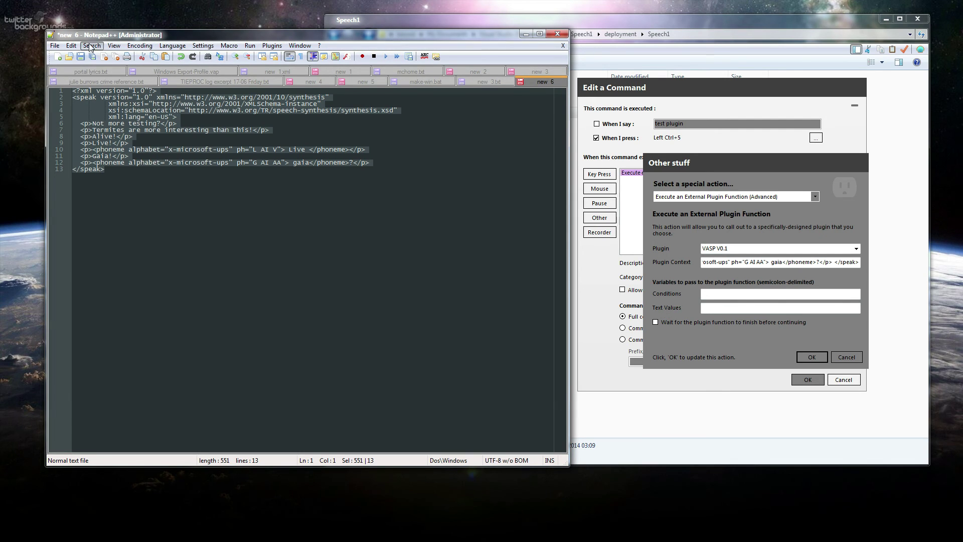
pyautogui.click(70, 45)
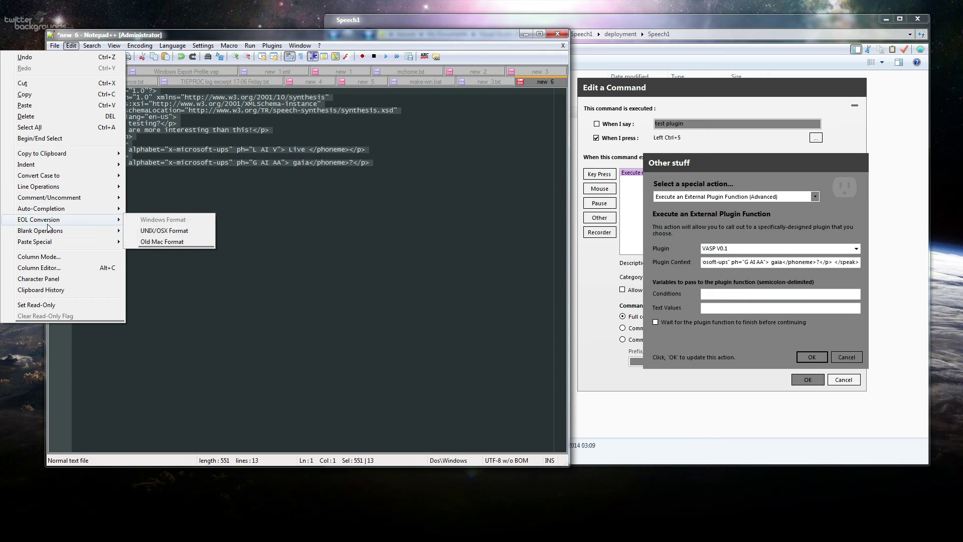
pyautogui.moveTo(47, 191)
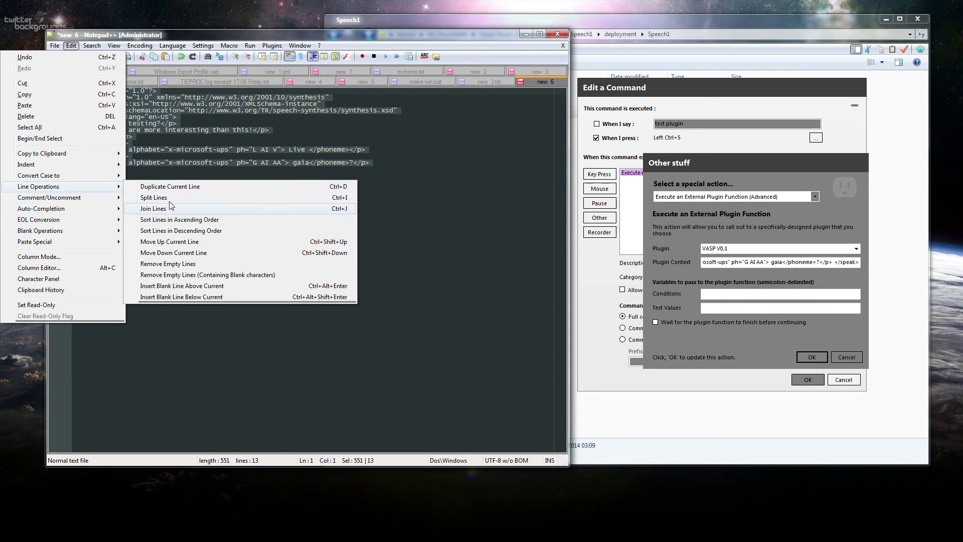
pyautogui.click(156, 209)
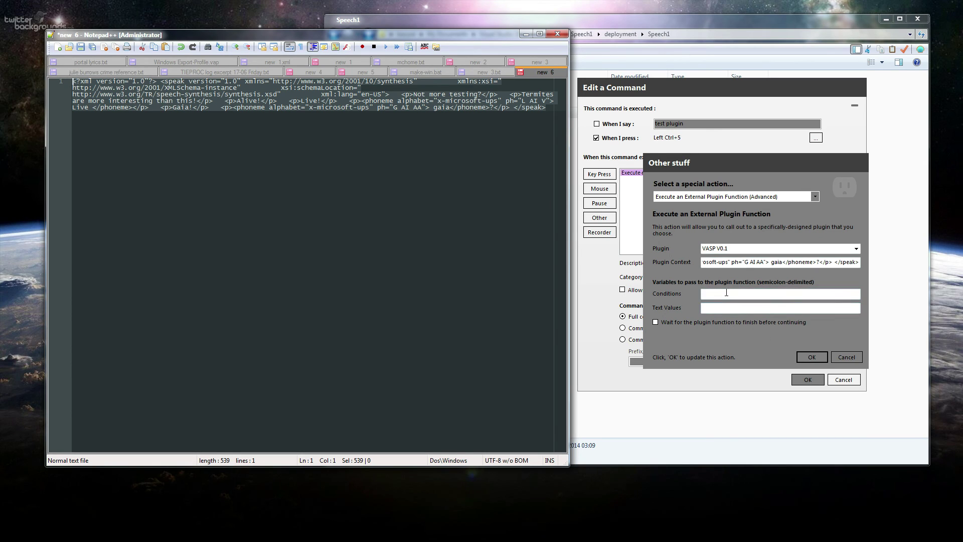
# Step: Replace the VASP V0.1 action's Plugin Context with the single-line SSML in VoiceAttack, and save the action, command and profile
pyautogui.click(730, 262)
pyautogui.hotkey('ctrl', 'a')
pyautogui.hotkey('ctrl', 'v')
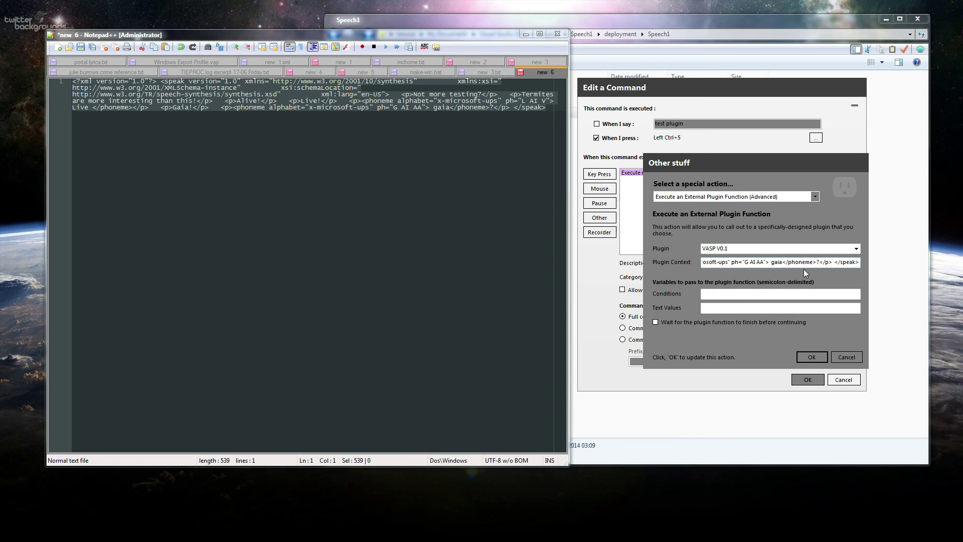
pyautogui.click(811, 356)
pyautogui.click(807, 380)
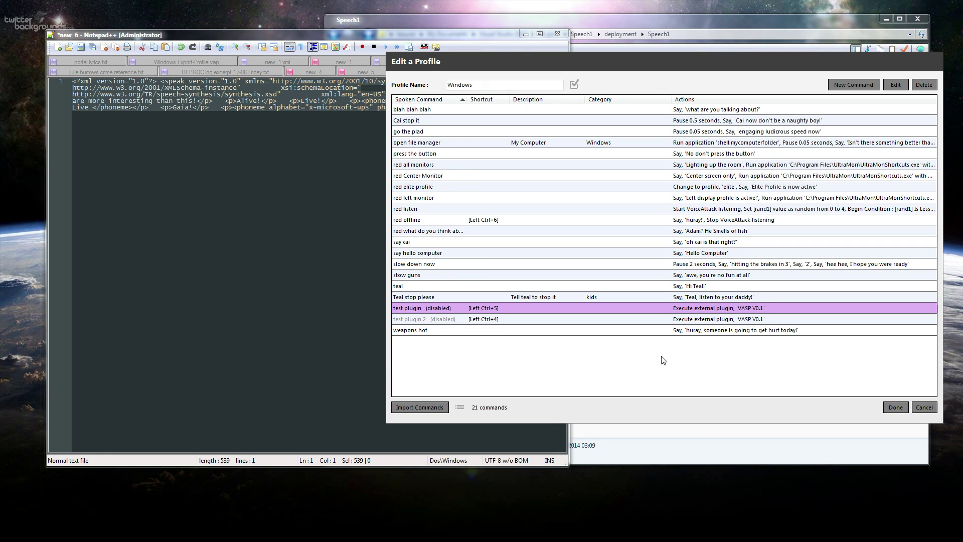
pyautogui.click(897, 408)
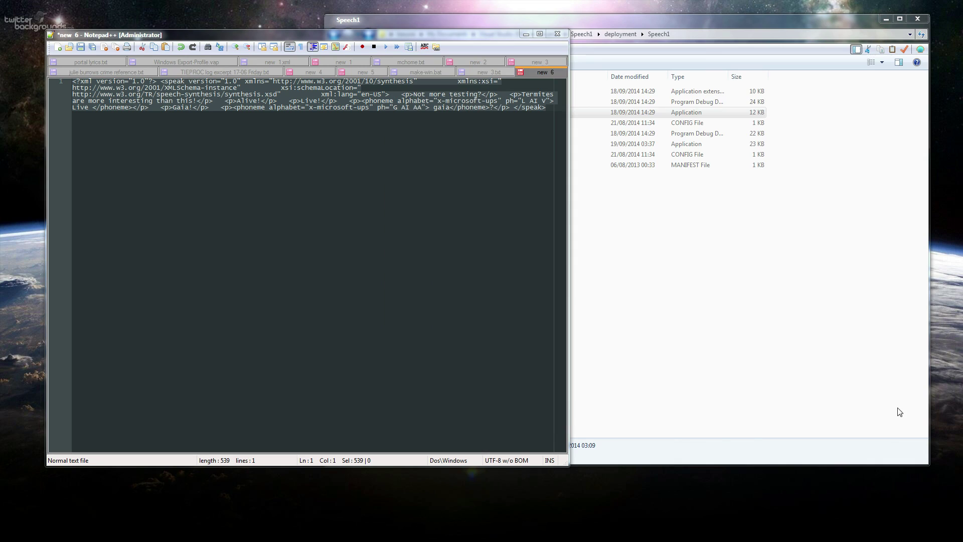